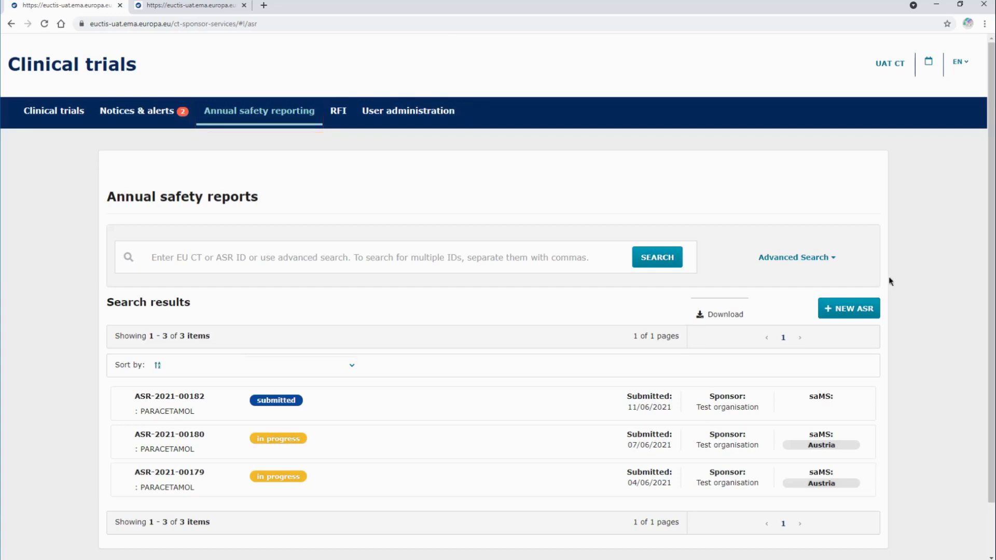
Start a new annual safety report and expand its Step 1 Sponsor information section.
left_click(877, 320)
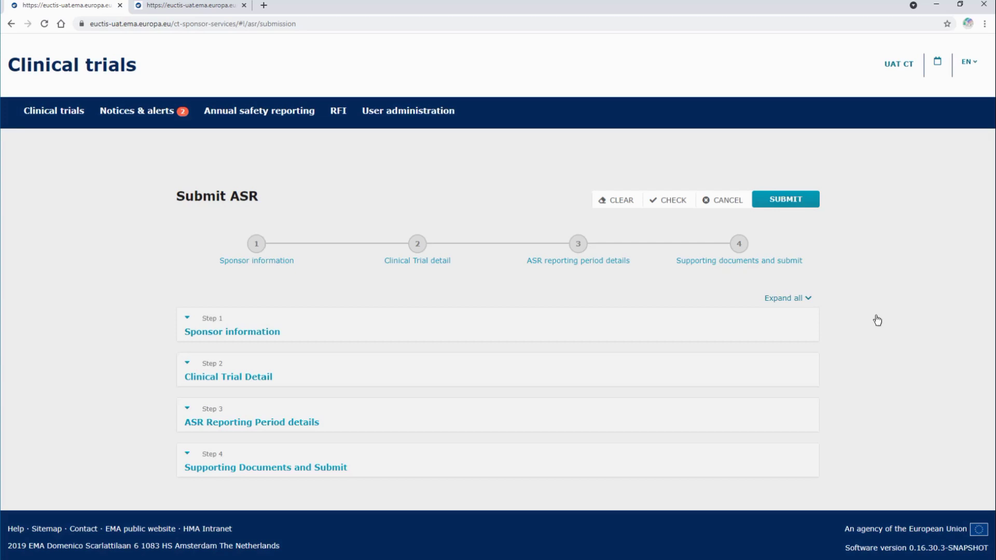
key("Tab")
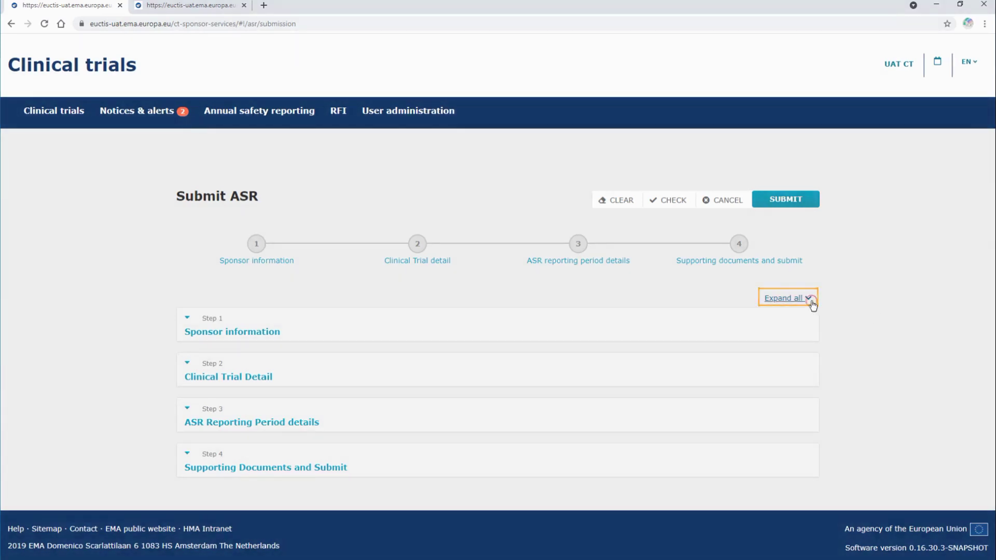
left_click(812, 304)
left_click(803, 298)
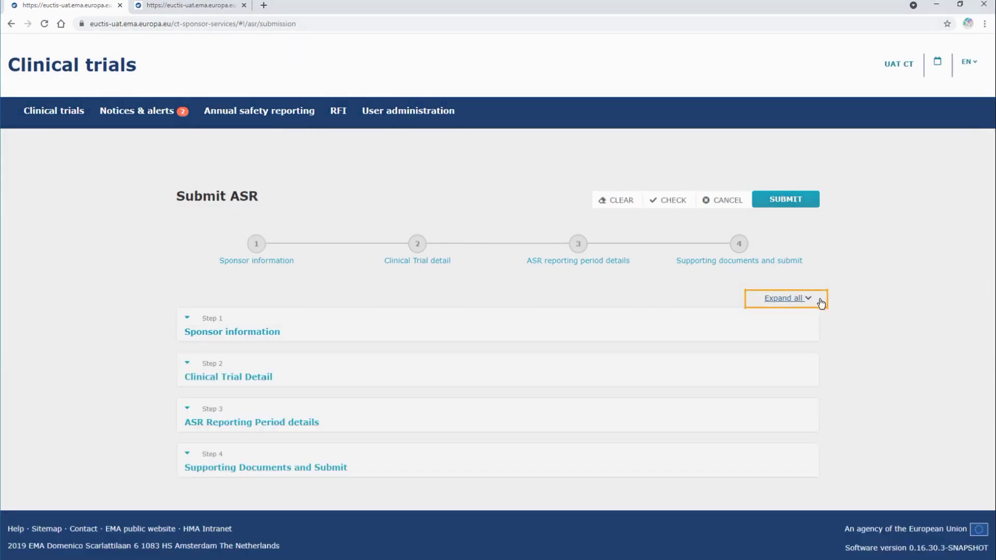
left_click(821, 301)
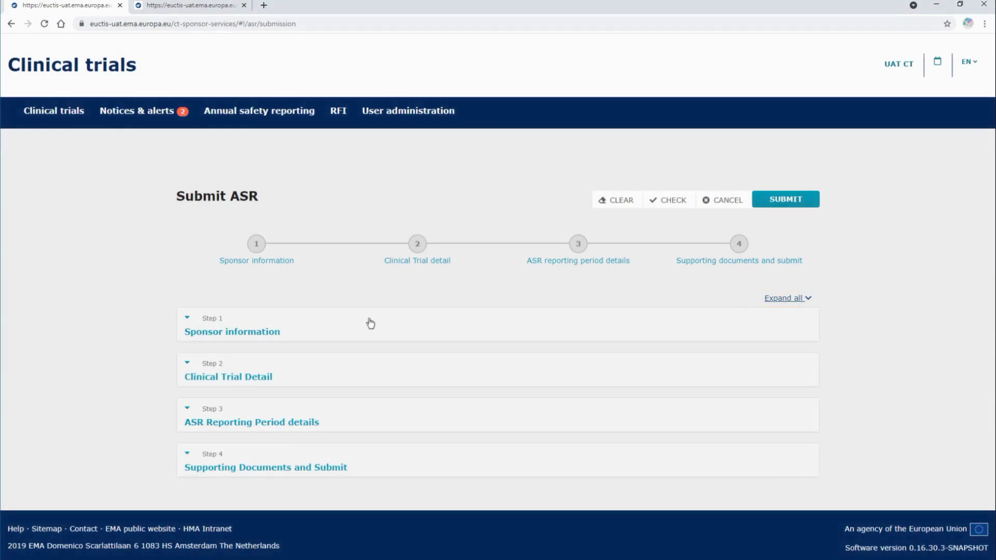
left_click(269, 330)
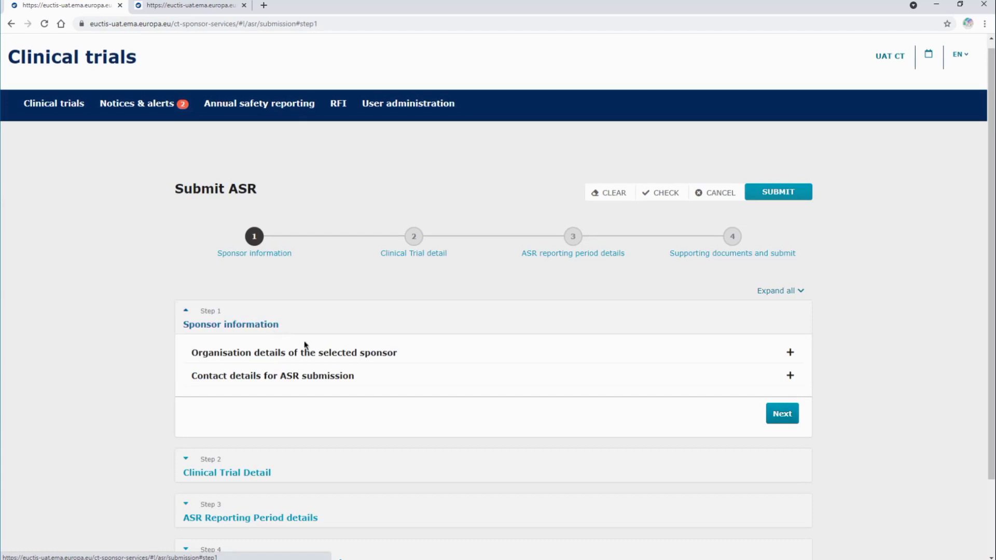
Choose Test organisation, Dun Karm Street, Birkirkara, Malta, as the organisation responsible for the ASR.
left_click(397, 359)
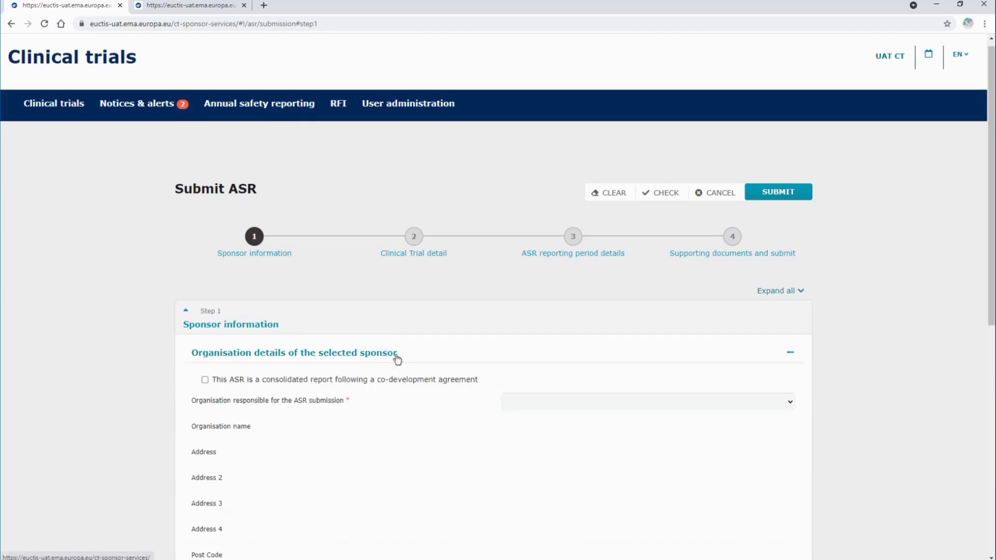
scroll(980, 318, "down", 3)
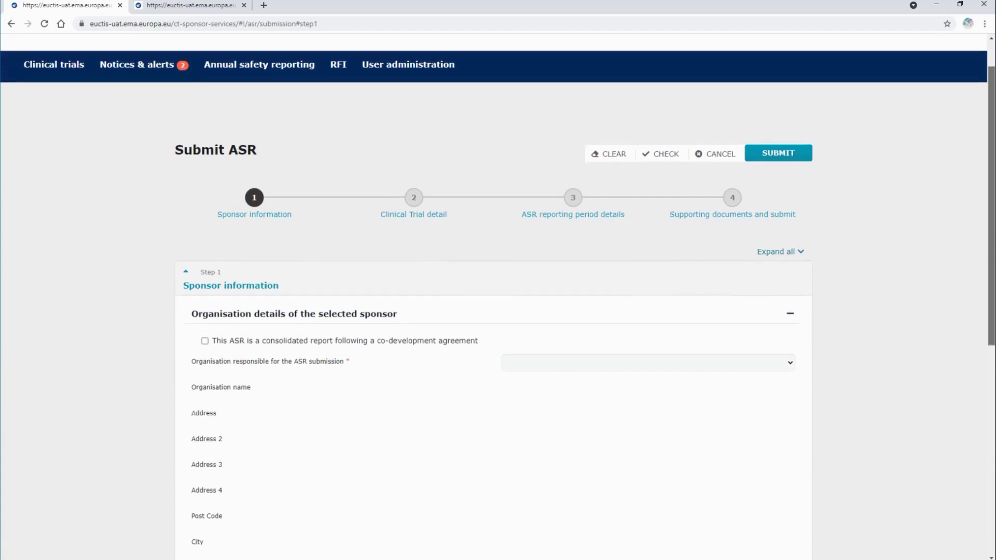
scroll(962, 354, "down", 2)
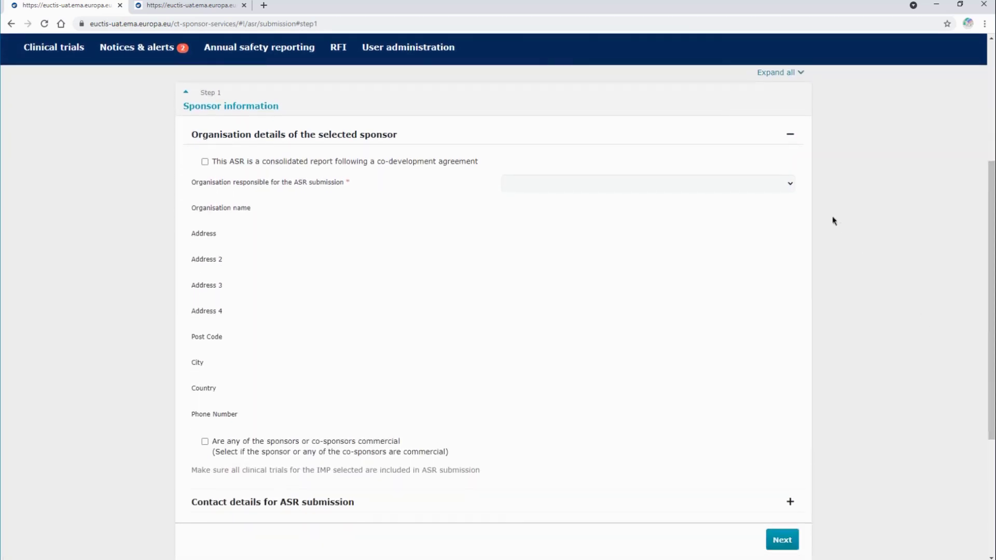
left_click(791, 183)
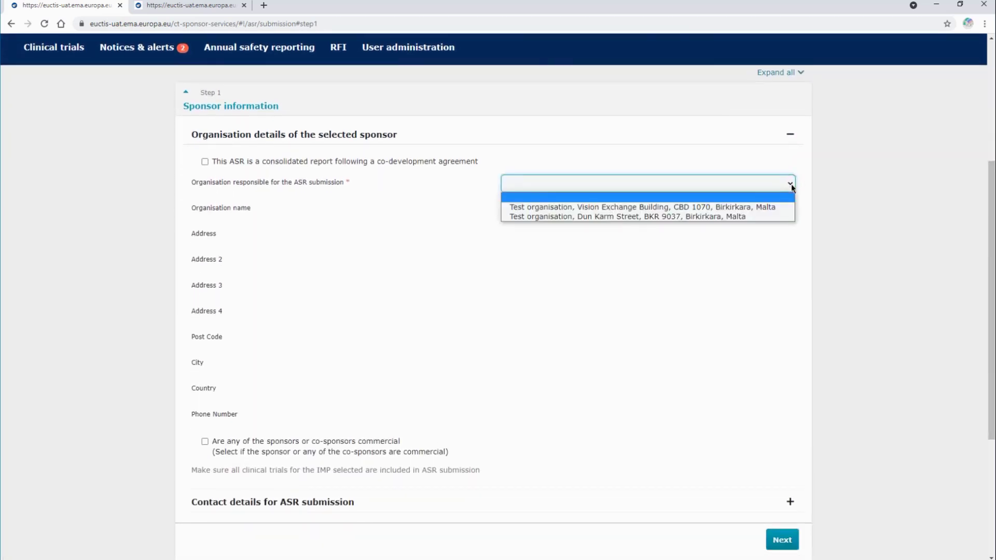
left_click(788, 216)
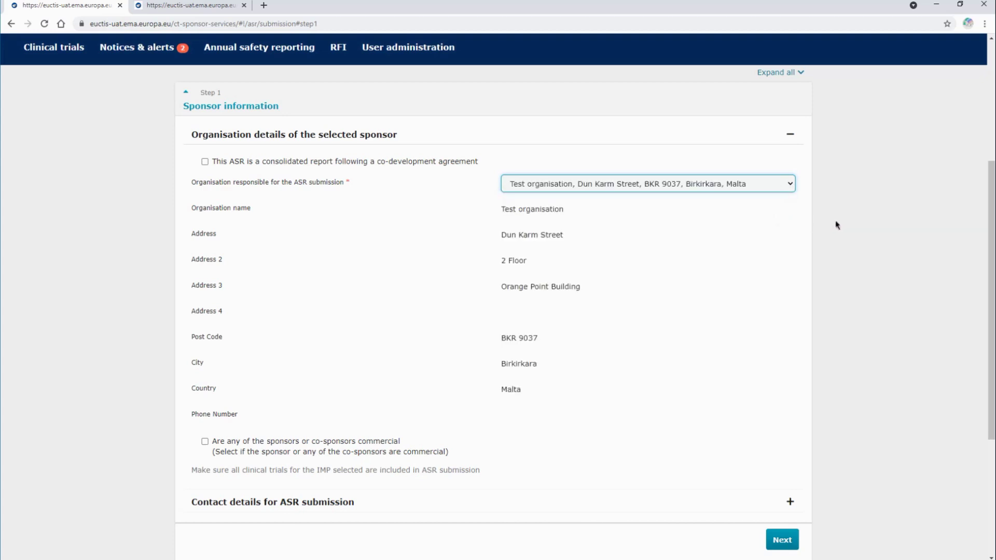
left_click_drag(988, 236, 989, 358)
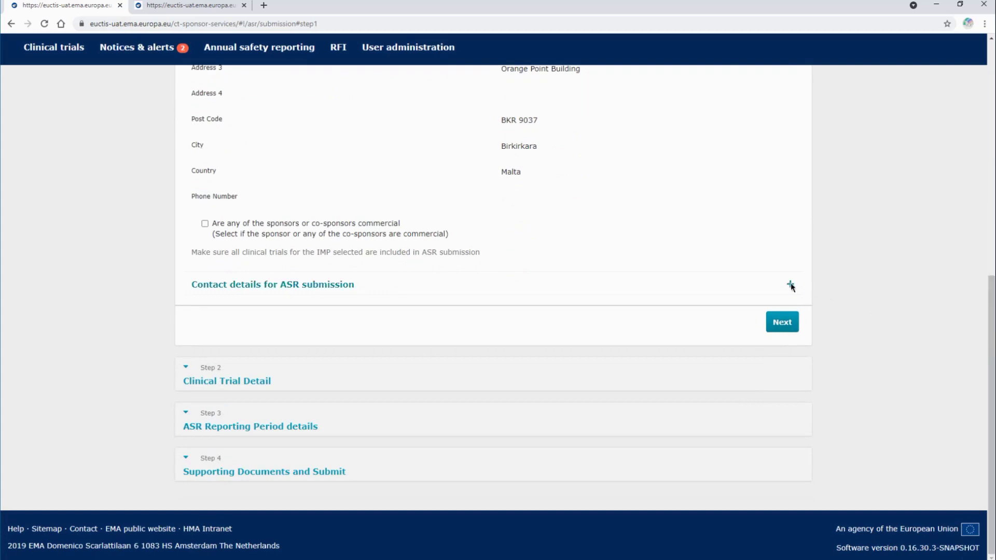
Enter the contact's full name and reuse the sponsor's organisation and address.
left_click(789, 285)
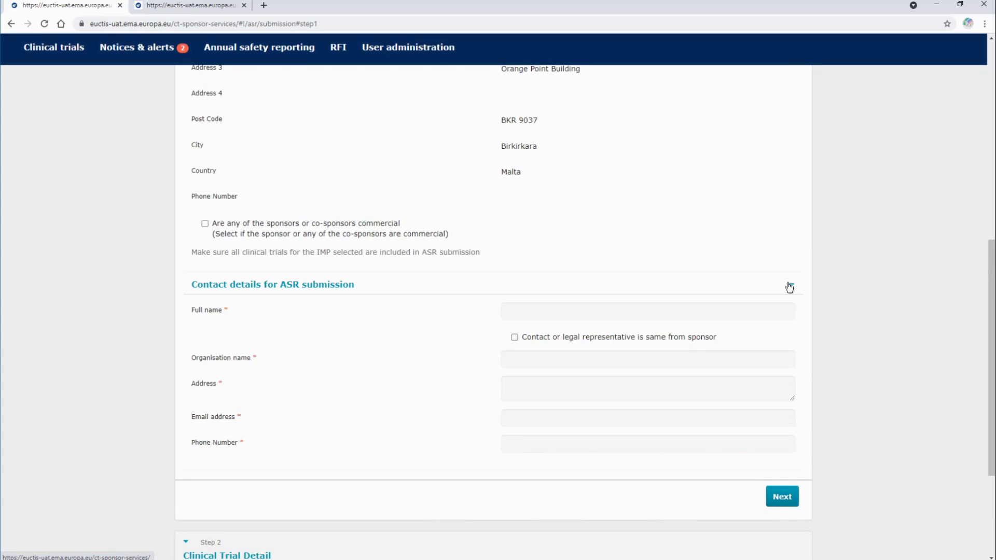
left_click(781, 310)
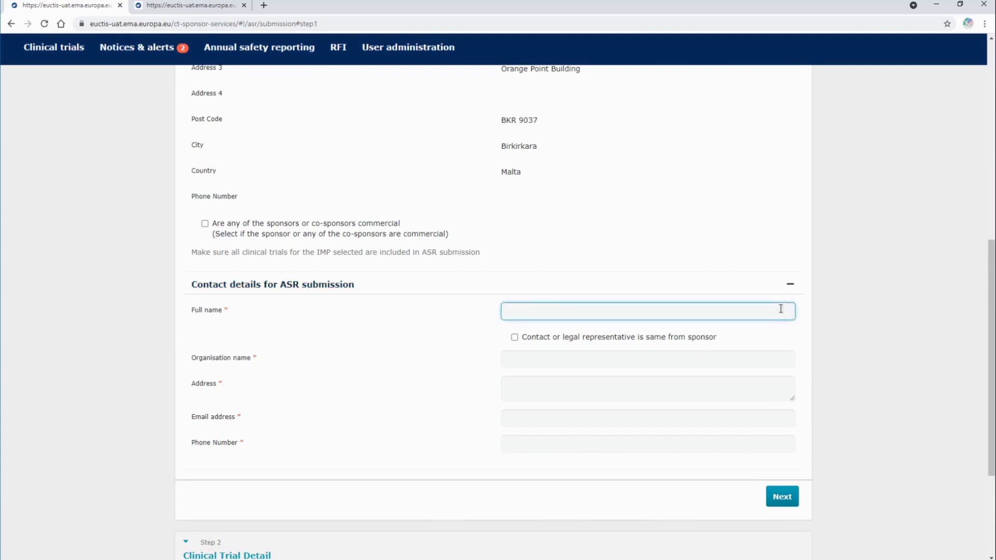
type("Full name test")
left_click(712, 339)
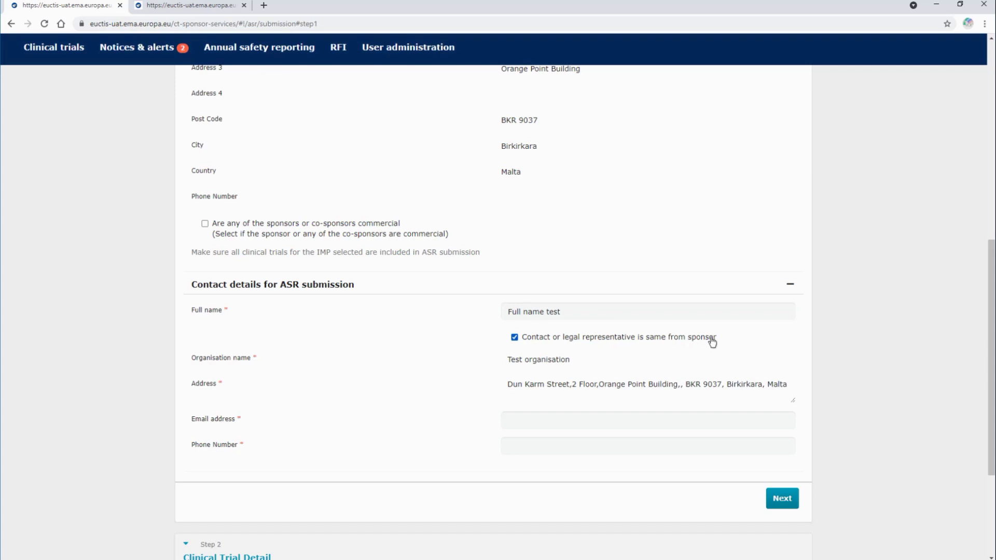
Fill in the contact's e-mail address and phone number.
left_click(700, 418)
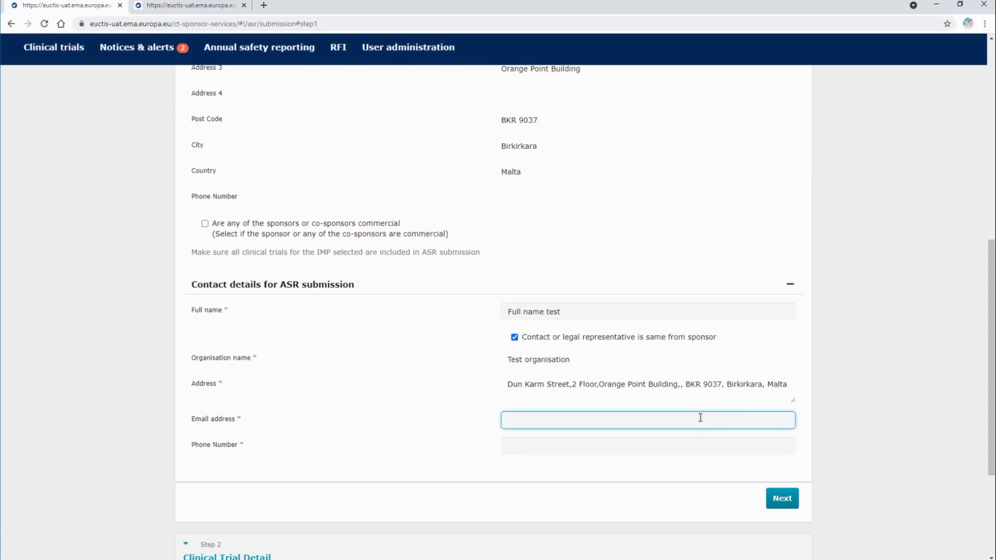
type("t")
key("Return")
key("Tab")
type("123")
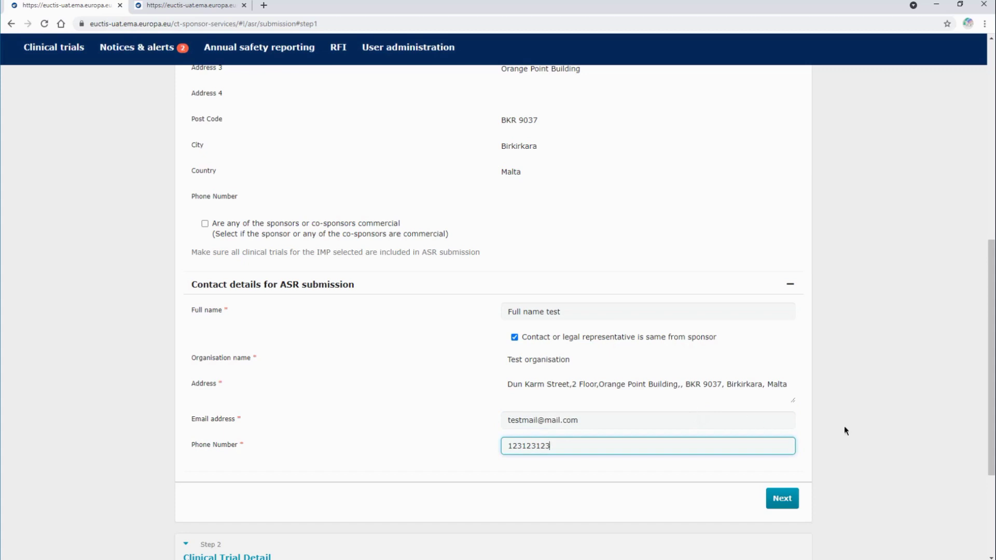
scroll(991, 417, "down", 3)
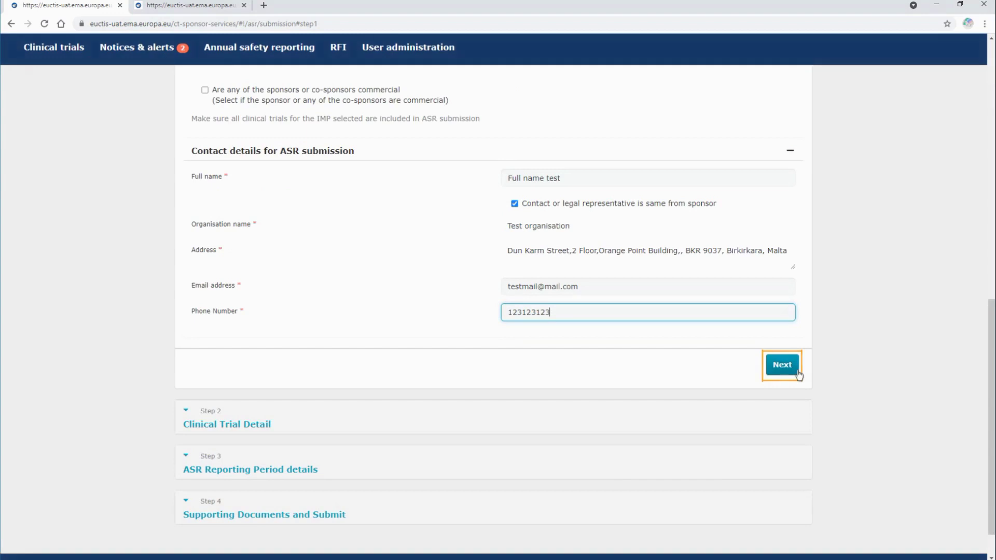
On Clinical Trial Detail, prepare a trial search filtered to status AUTHORISED.
left_click(782, 365)
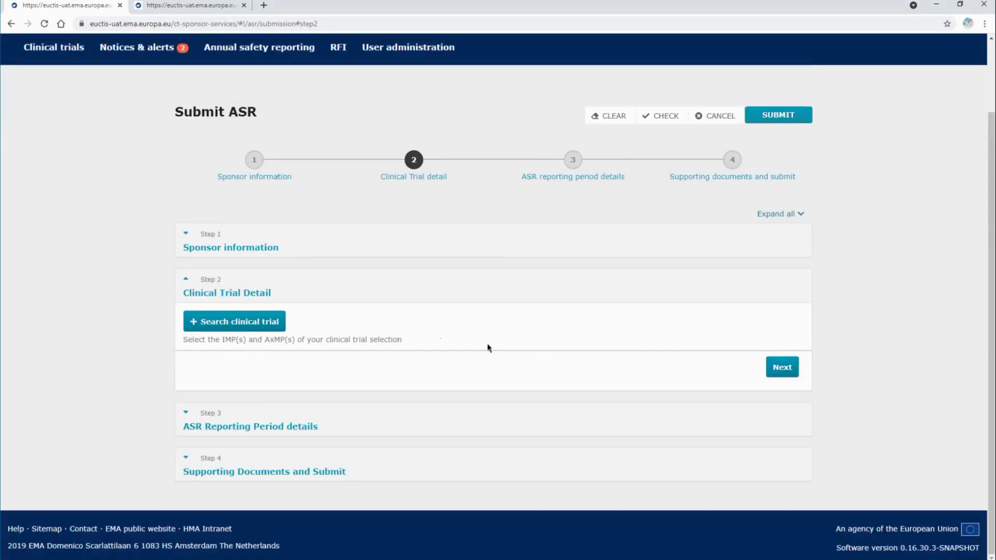
left_click(284, 323)
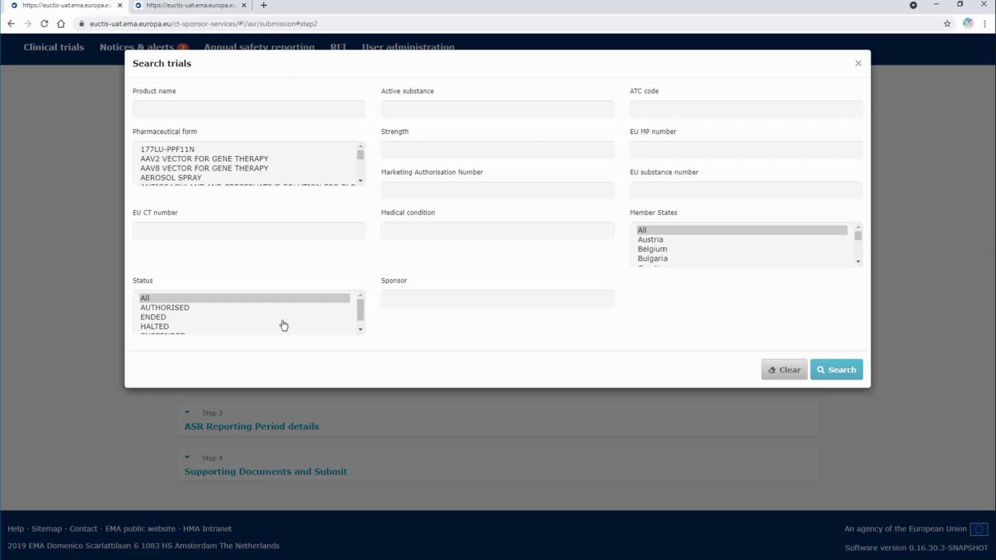
left_click(264, 306)
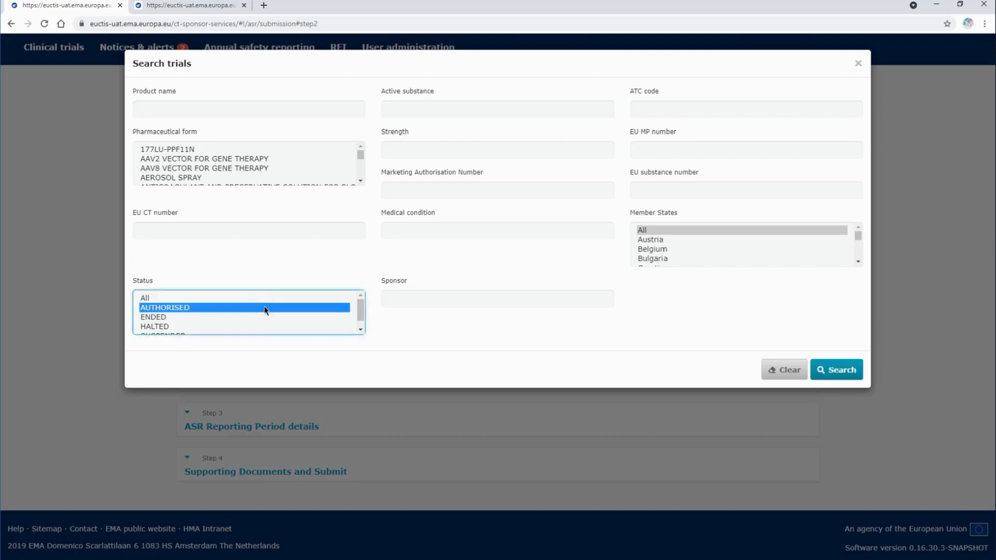
left_click(850, 369)
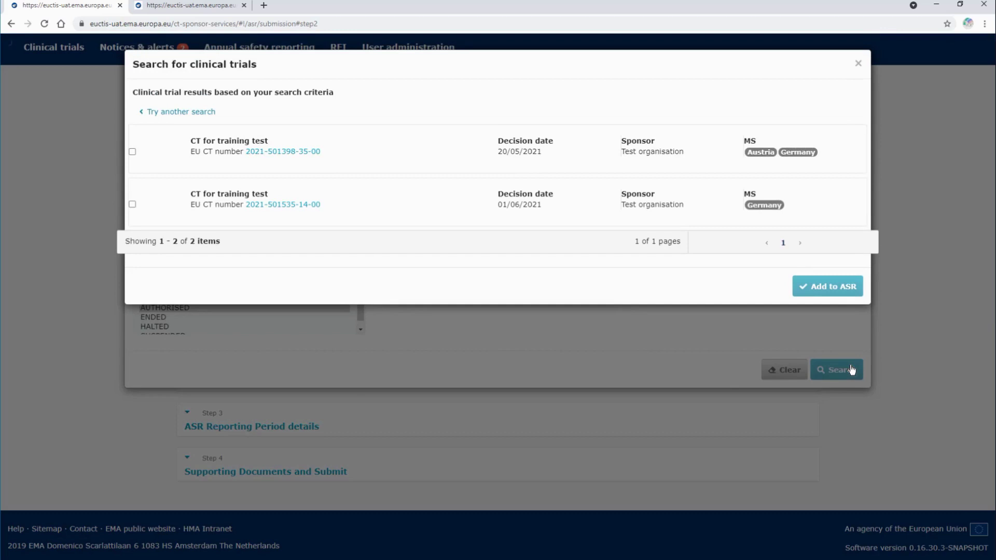
left_click(132, 152)
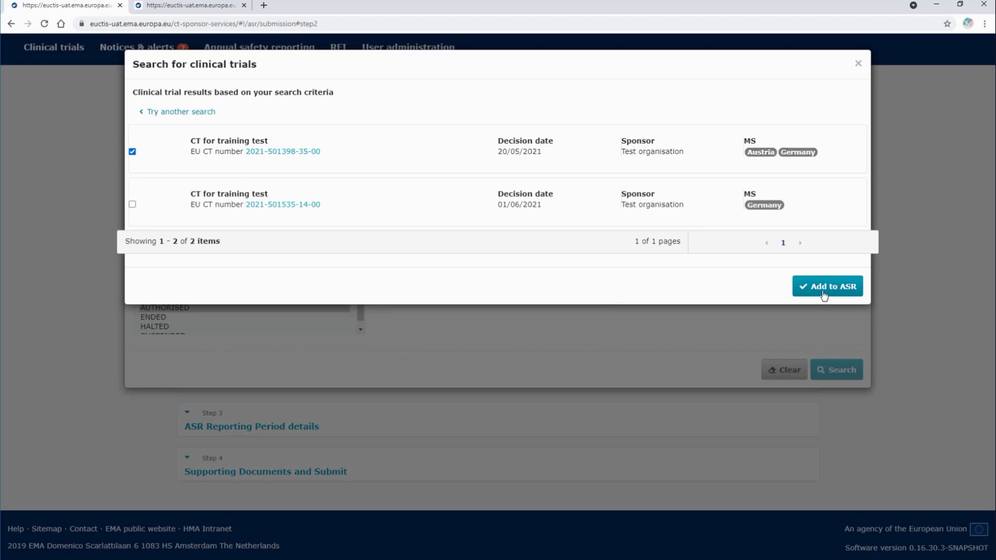
left_click(857, 295)
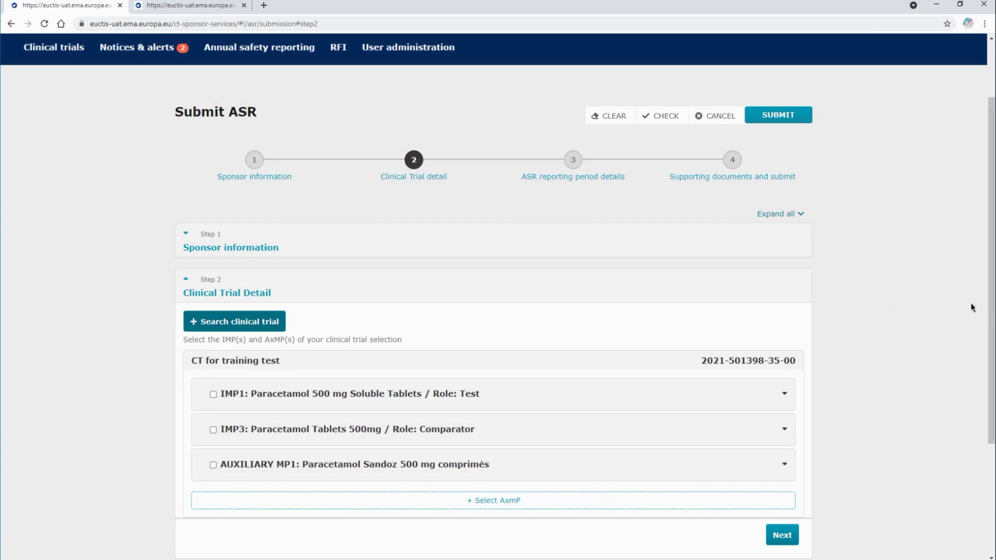
left_click_drag(985, 311, 951, 410)
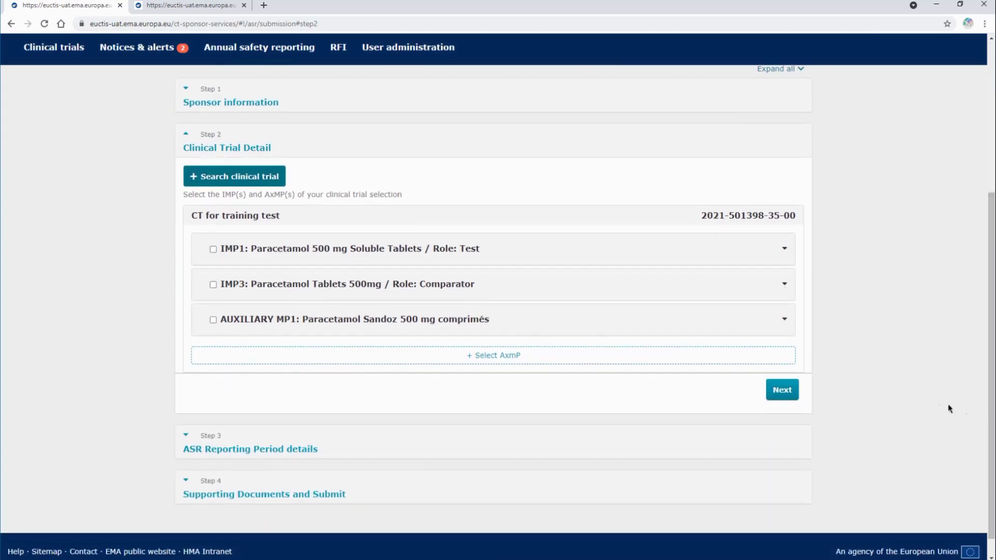
Select IMP1 Paracetamol 500 mg Soluble Tablets only, adding no auxiliary medicinal product.
left_click(213, 249)
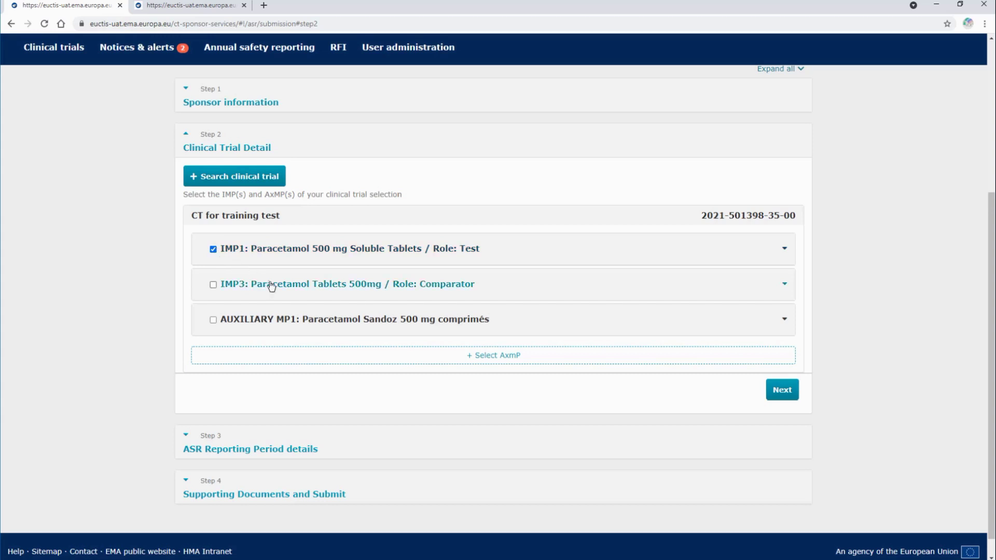
left_click(491, 361)
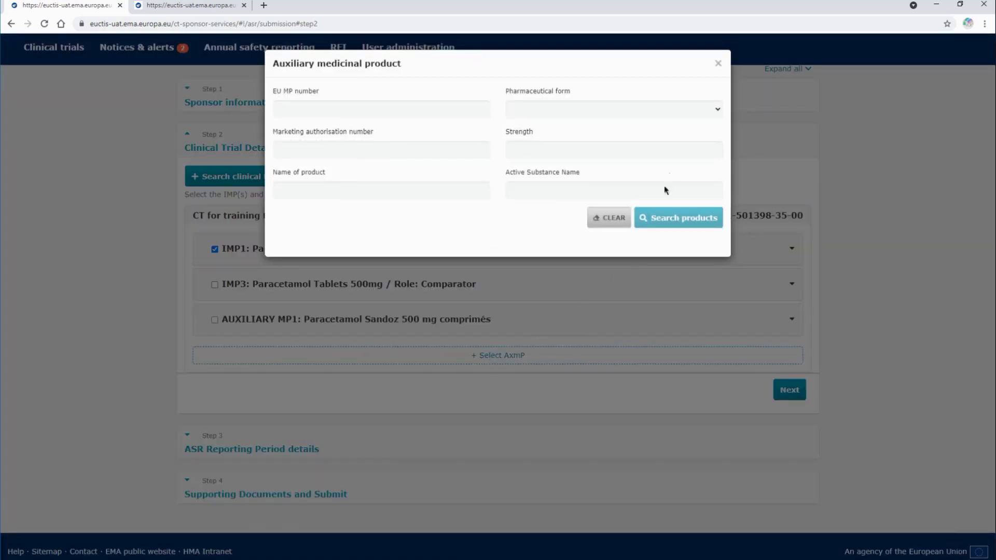
left_click(718, 64)
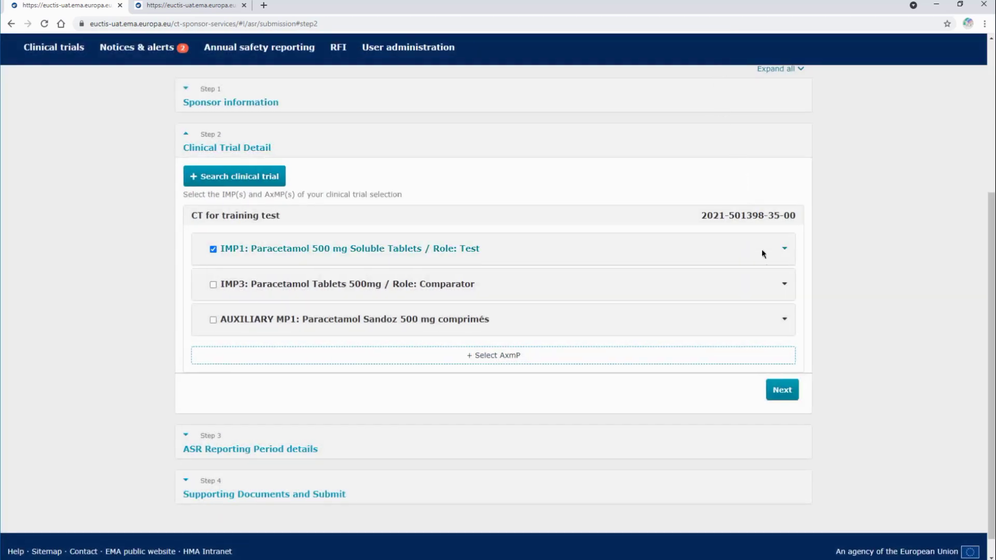
left_click(797, 400)
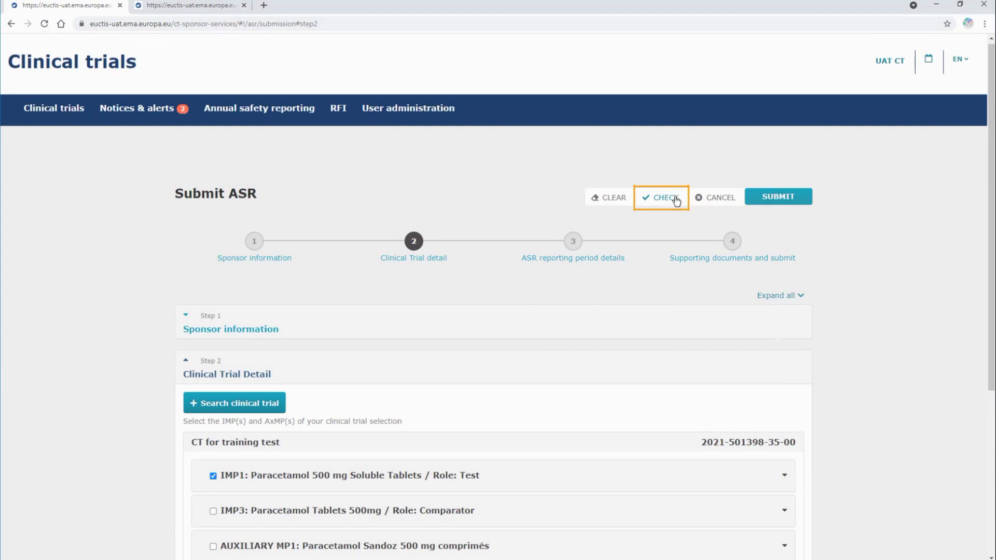
left_click(676, 200)
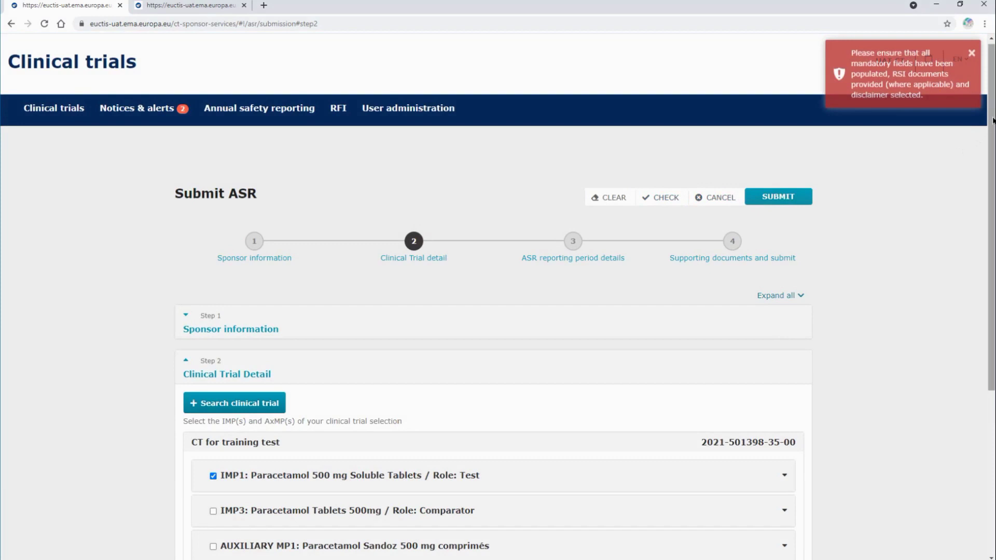
left_click_drag(992, 120, 985, 298)
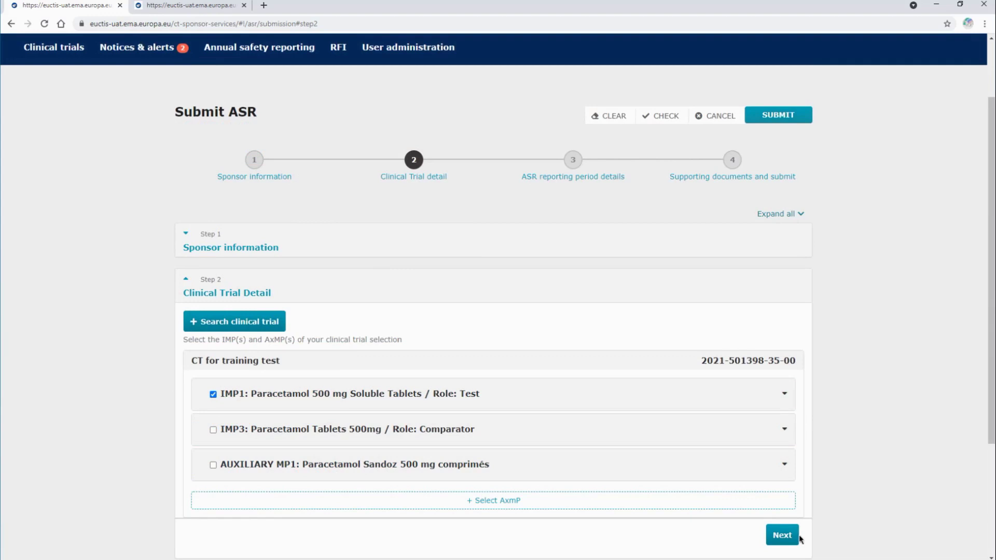
Mark the ASR as not the first, data lock 28/04/2021, period 01/04/2020–30/04/2021.
left_click(798, 538)
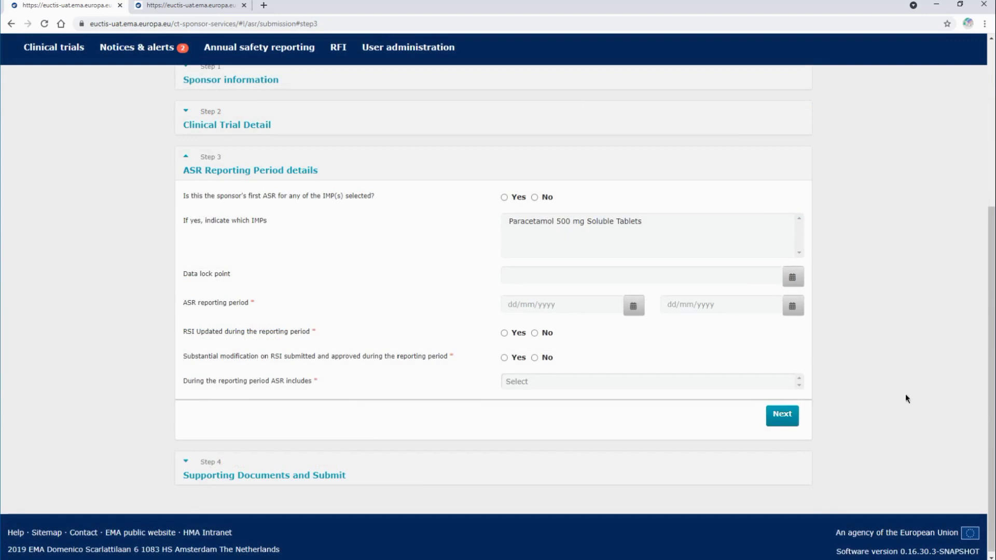
left_click(535, 197)
left_click(793, 280)
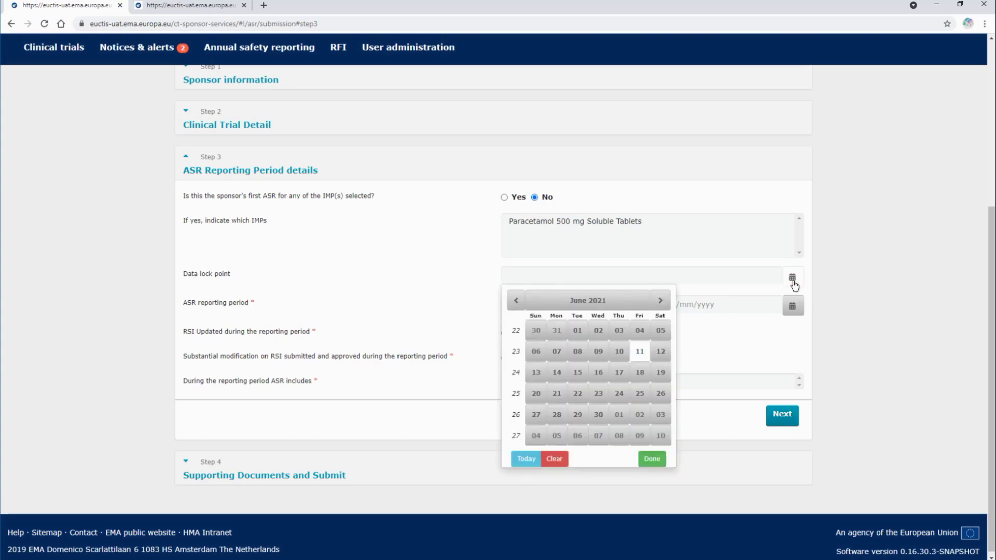
left_click(601, 338)
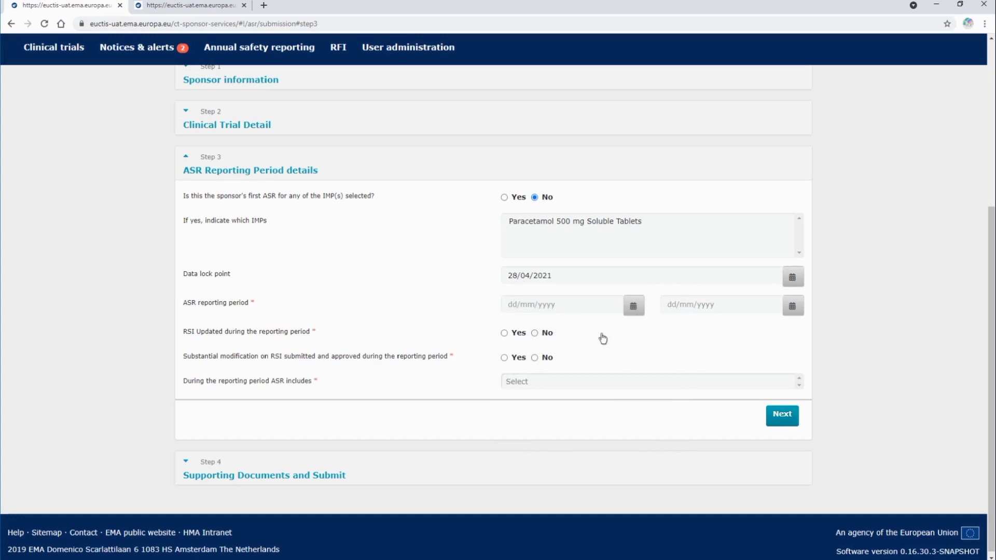
left_click(633, 305)
left_click(793, 306)
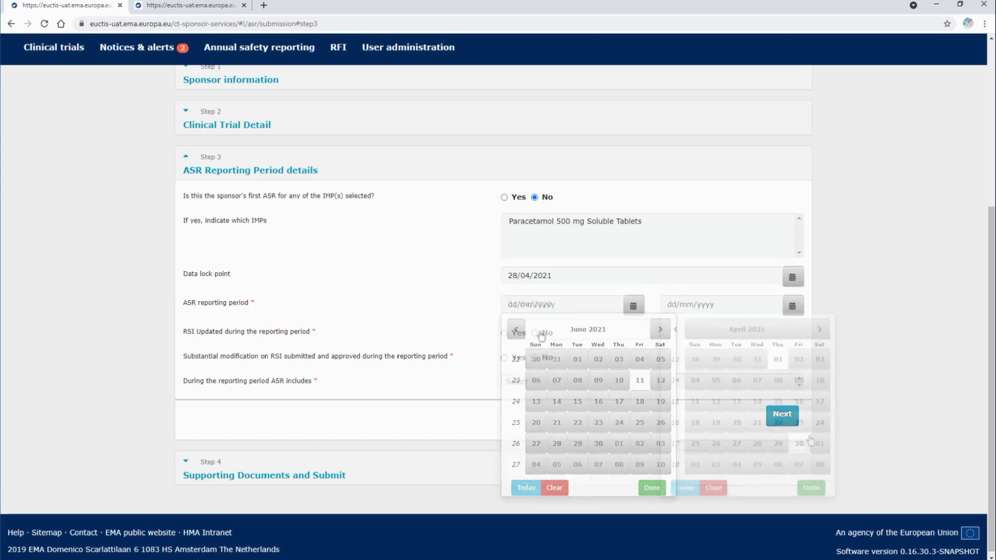
left_click(801, 443)
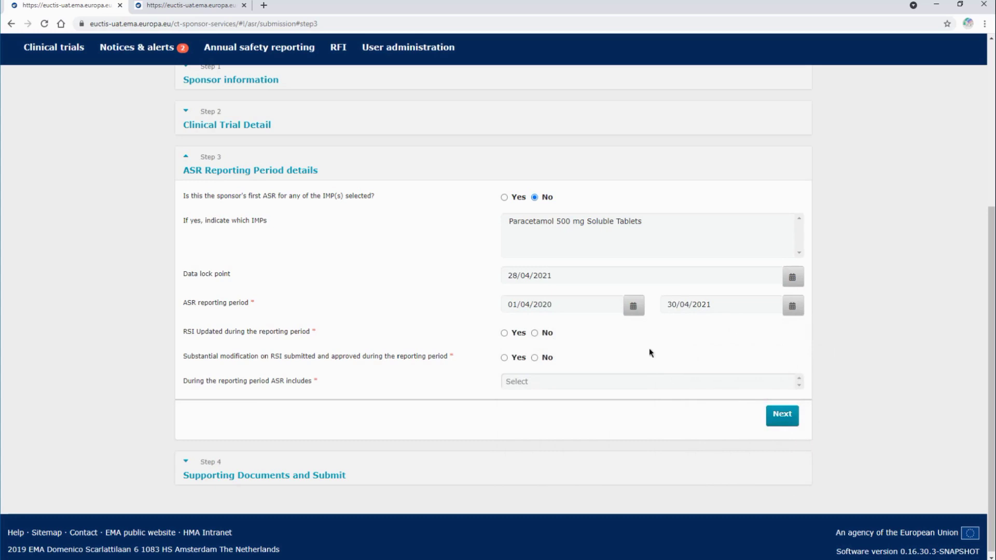
Answer No on RSI changes and include Novel novel combination and New combination.
left_click(534, 333)
left_click(546, 382)
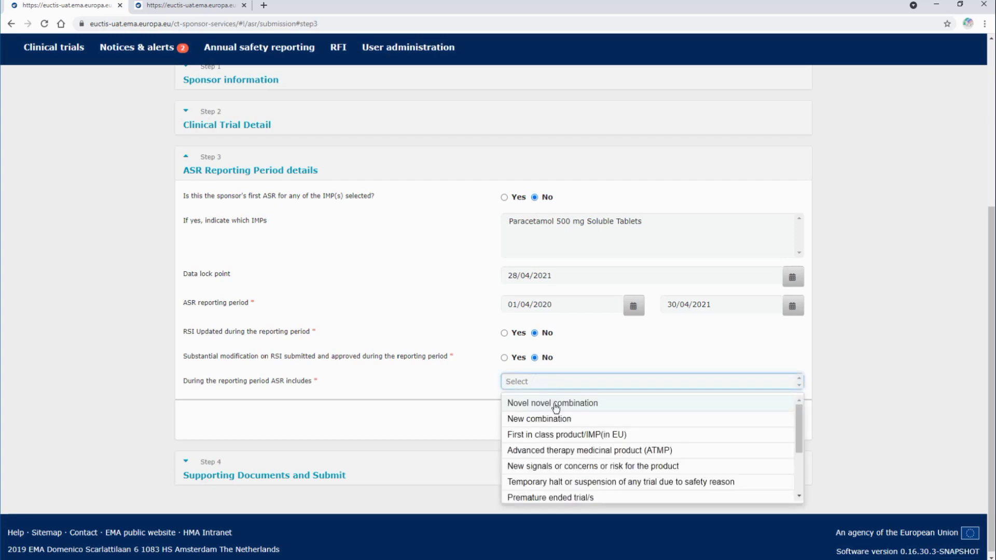
left_click(555, 407)
left_click(558, 408)
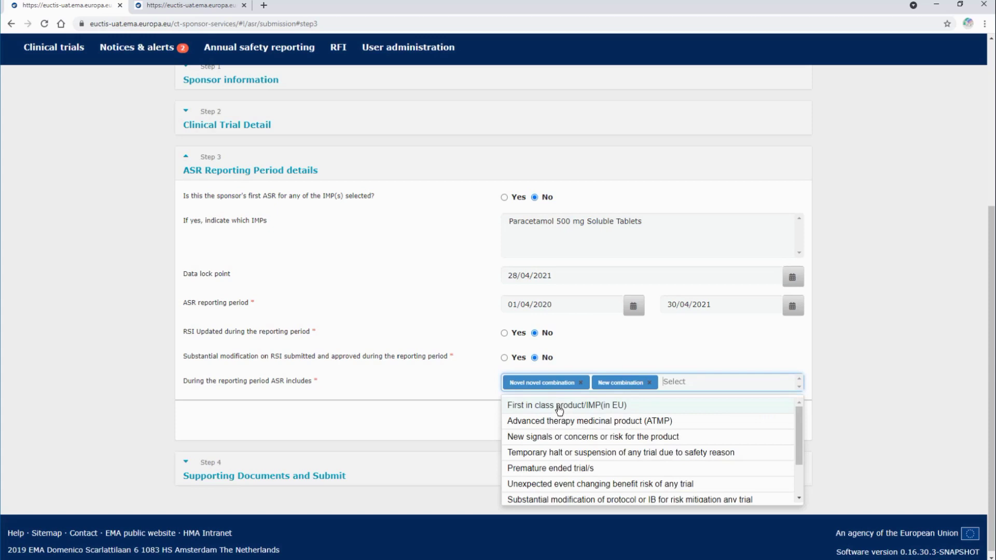
left_click(837, 389)
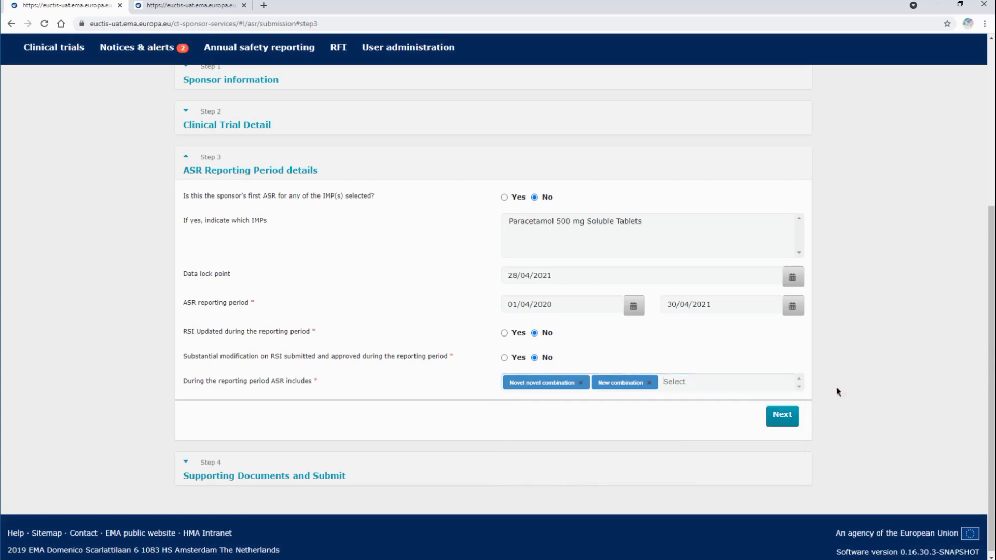
Upload and attach Test document PDF.PDF as the ASR document.
left_click(782, 415)
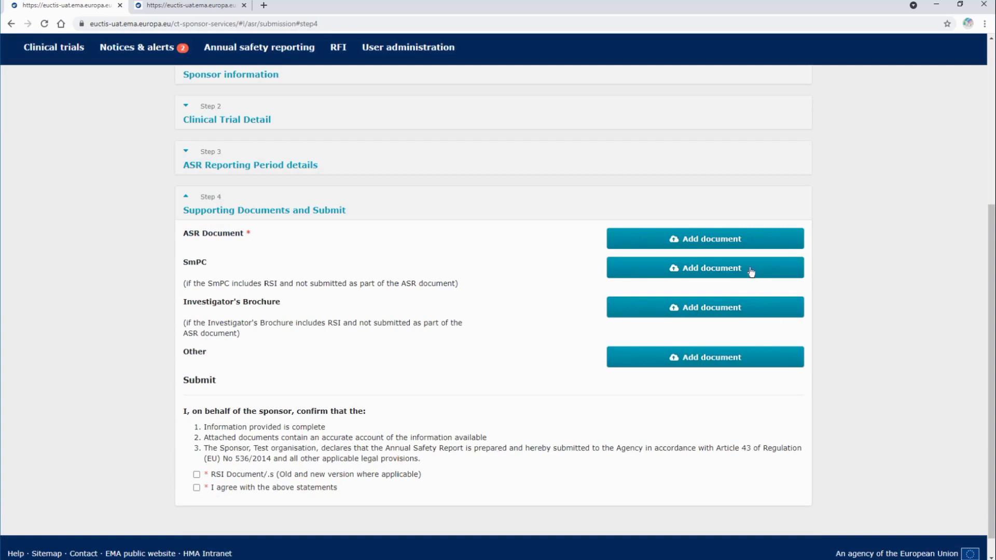
left_click(746, 250)
left_click(495, 120)
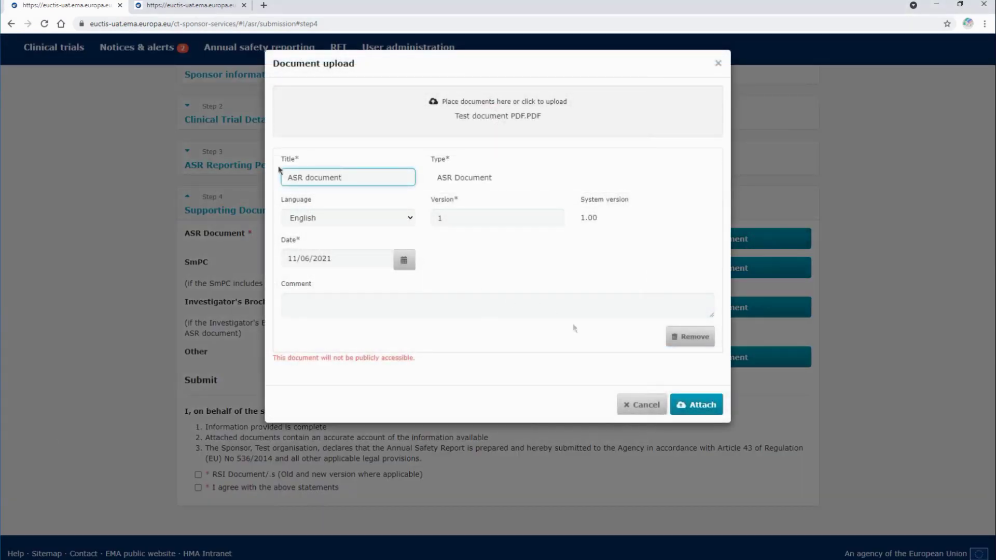
left_click(707, 403)
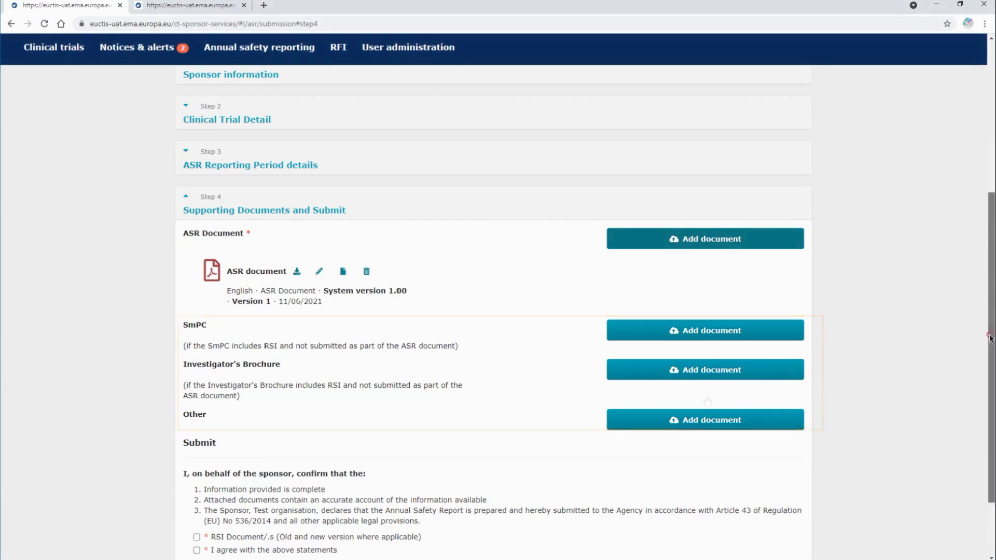
Tick both the RSI documents statement and the sponsor declaration.
scroll(707, 400, "down", 2)
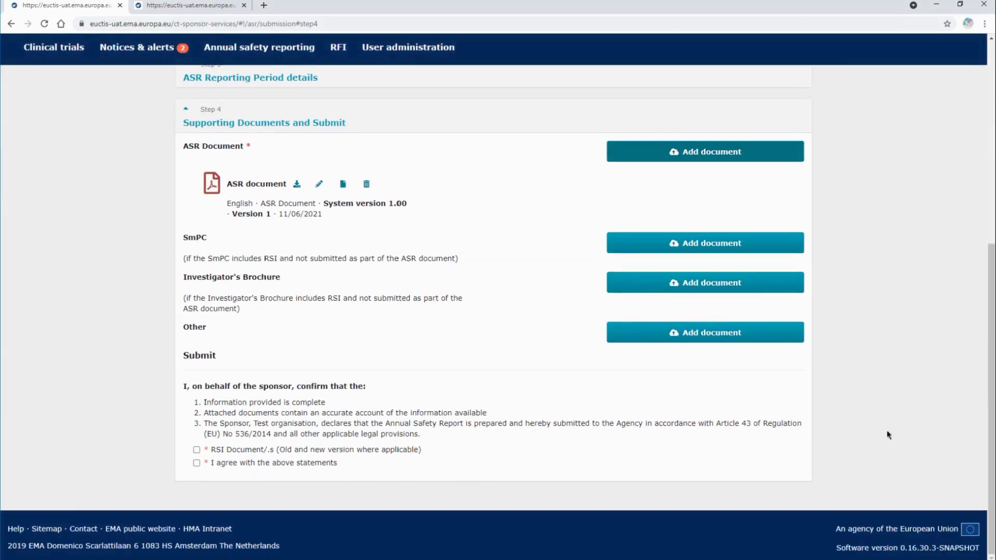
left_click(196, 450)
left_click(197, 463)
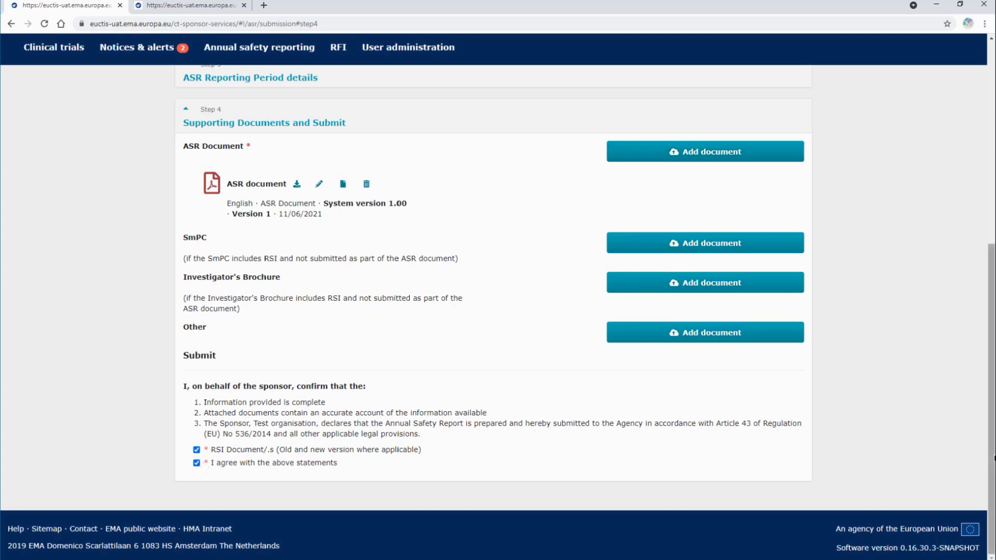
scroll(992, 249, "up", 7)
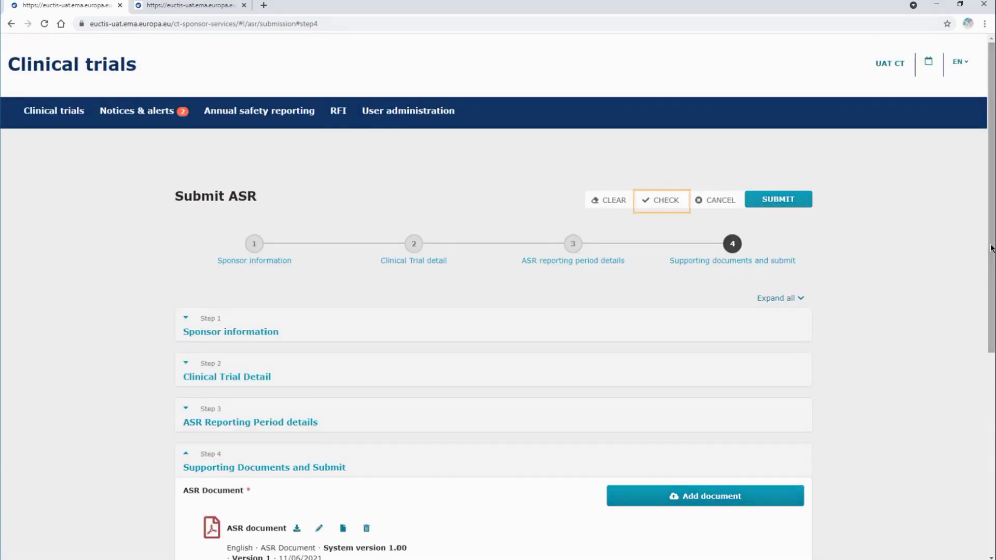
Run CHECK to validate the ASR, then request its submission.
left_click(656, 205)
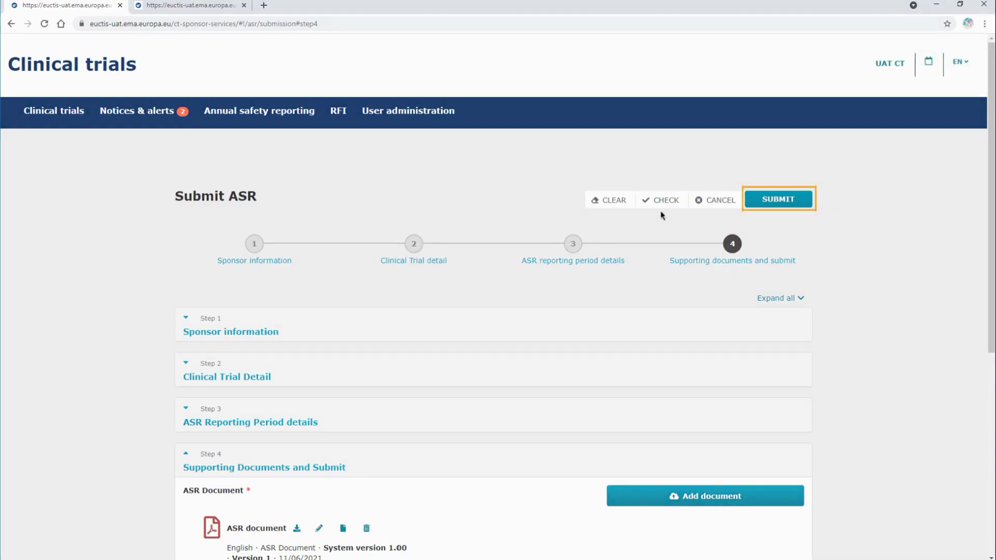
key("Return")
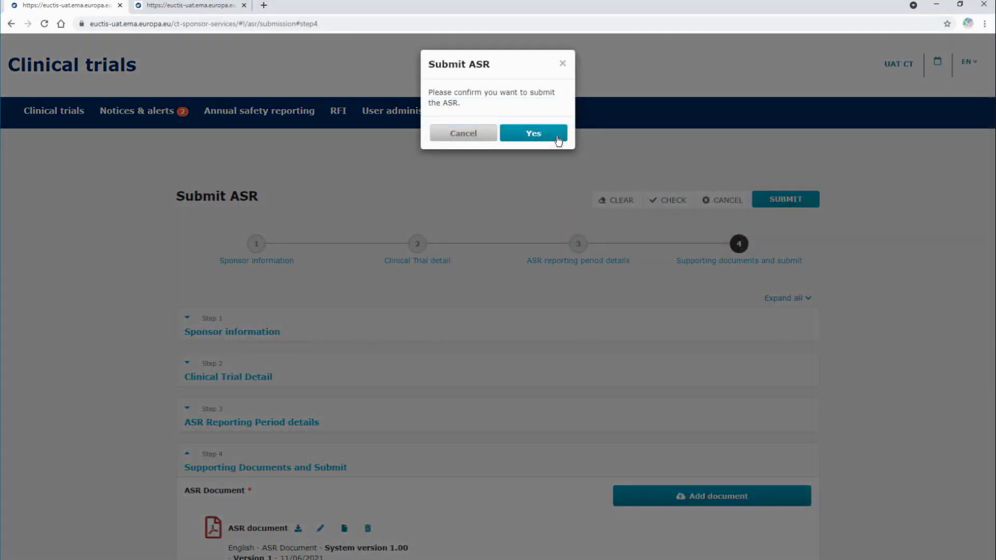
Confirm Yes to submit the annual safety report.
left_click(558, 139)
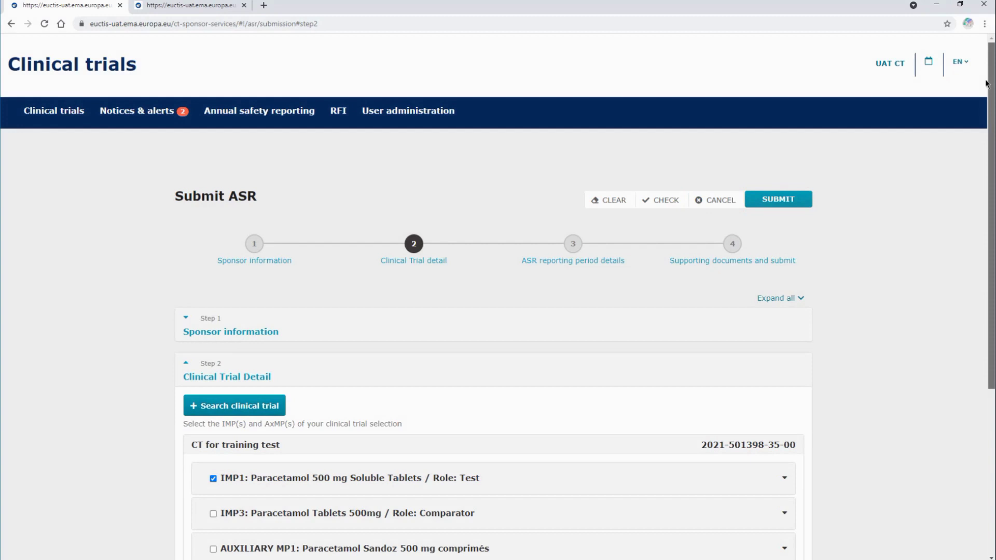
Clear the form, removing the training trial and its IMPs.
left_click(613, 205)
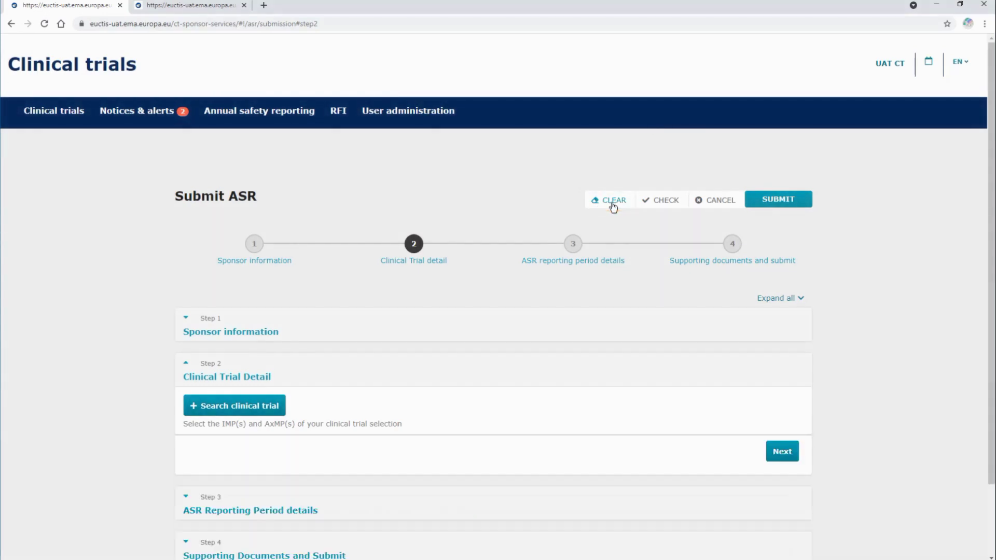